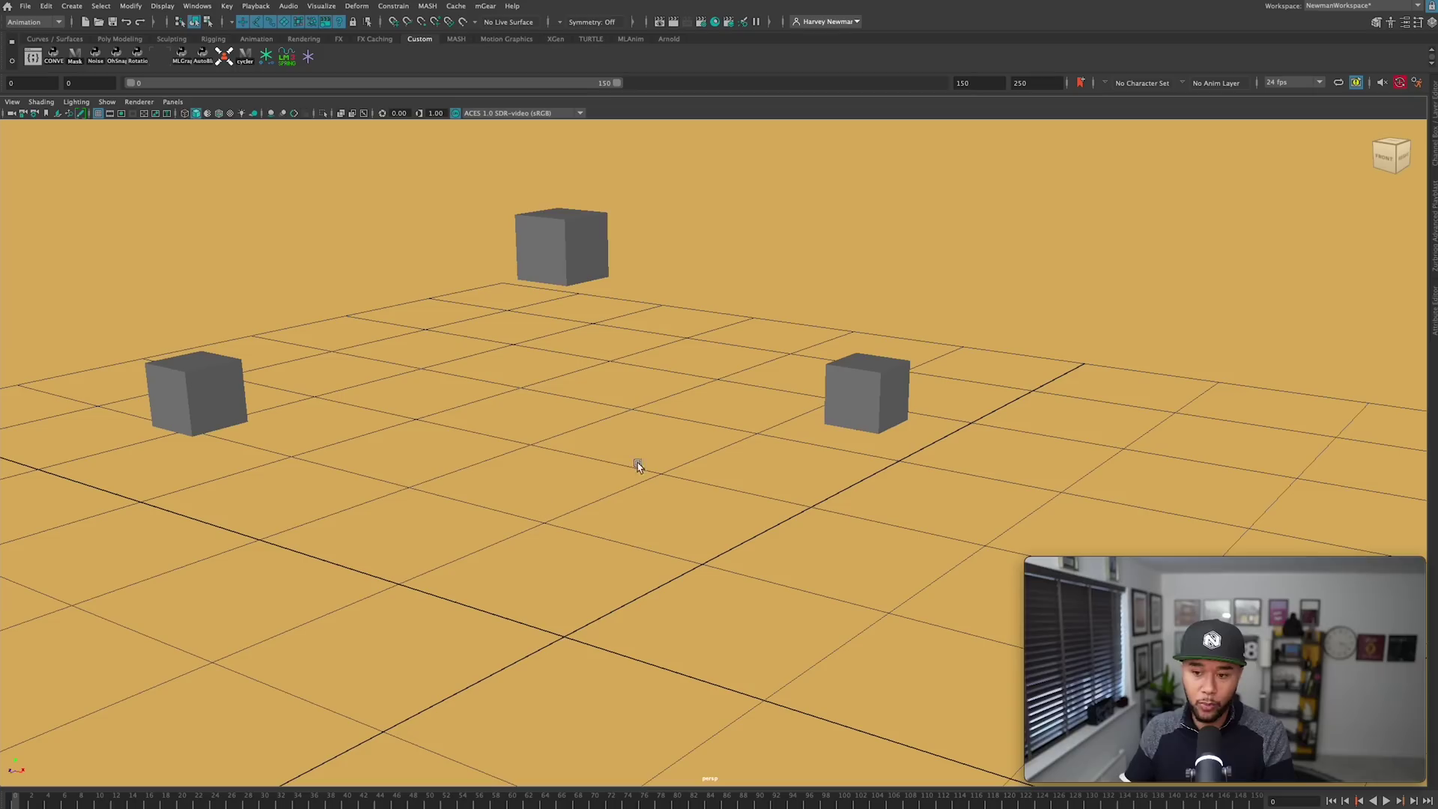
Create a locator at the centre of the right-hand cube with the custom locator script, and select that locator
click(860, 403)
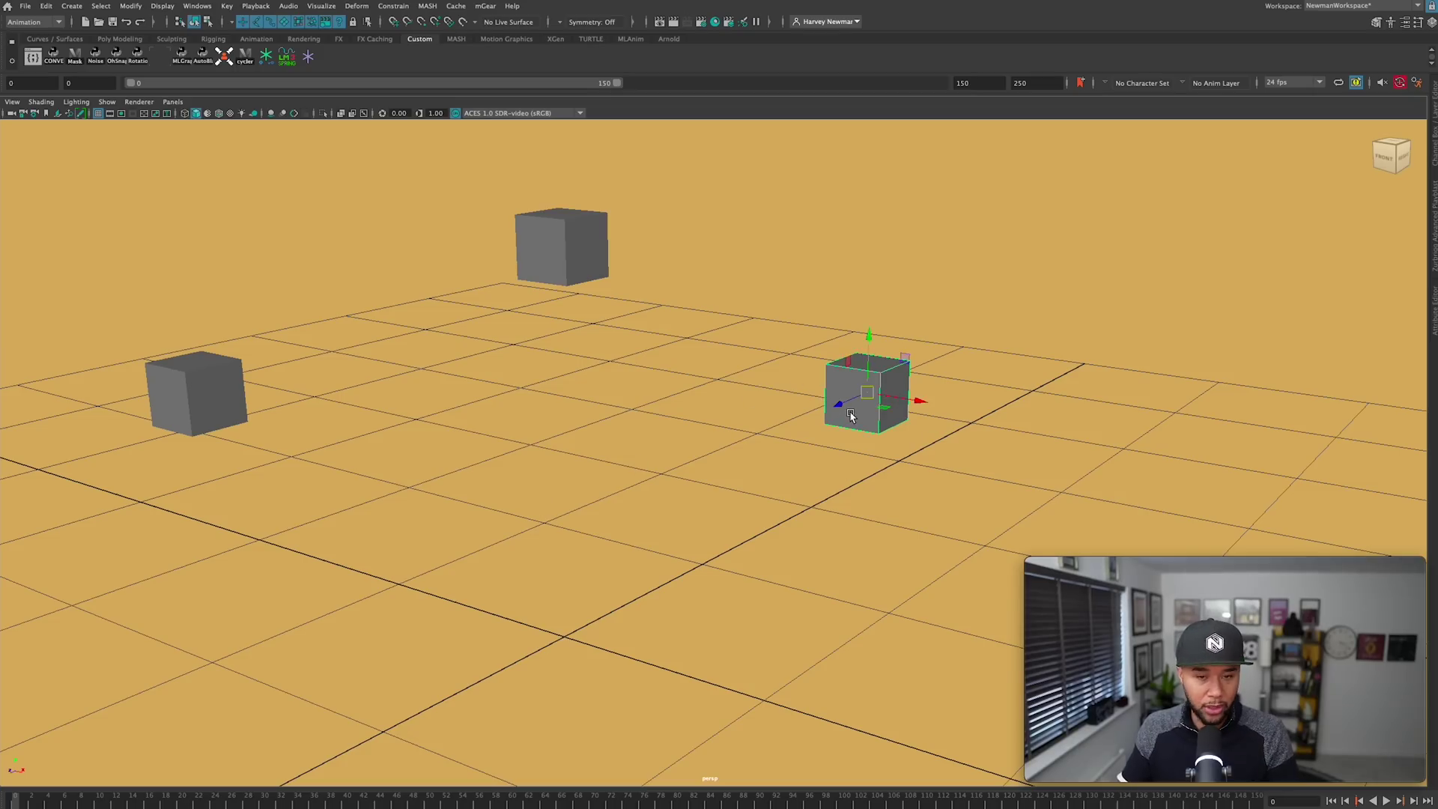
click(270, 60)
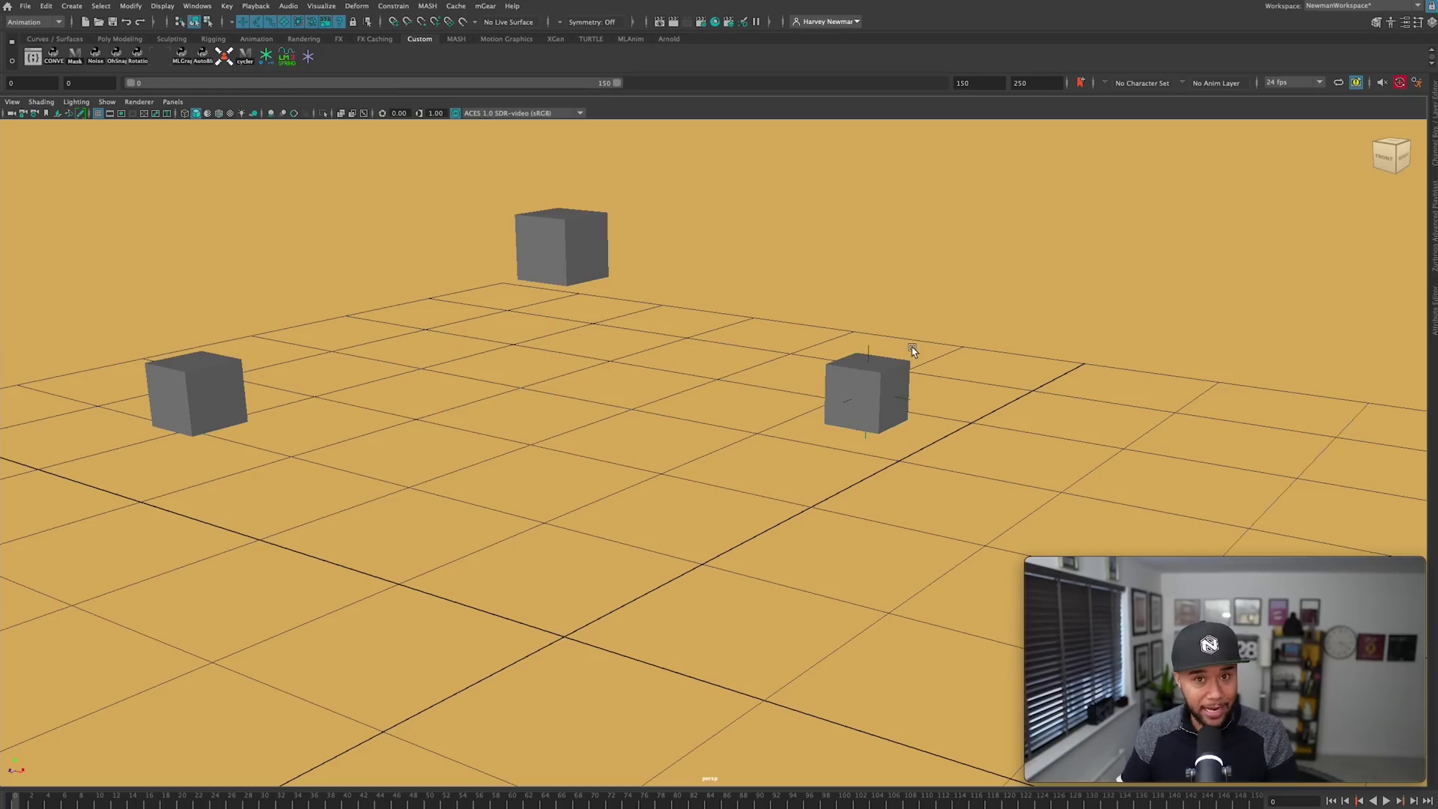
alt+drag(932, 406, 806, 421)
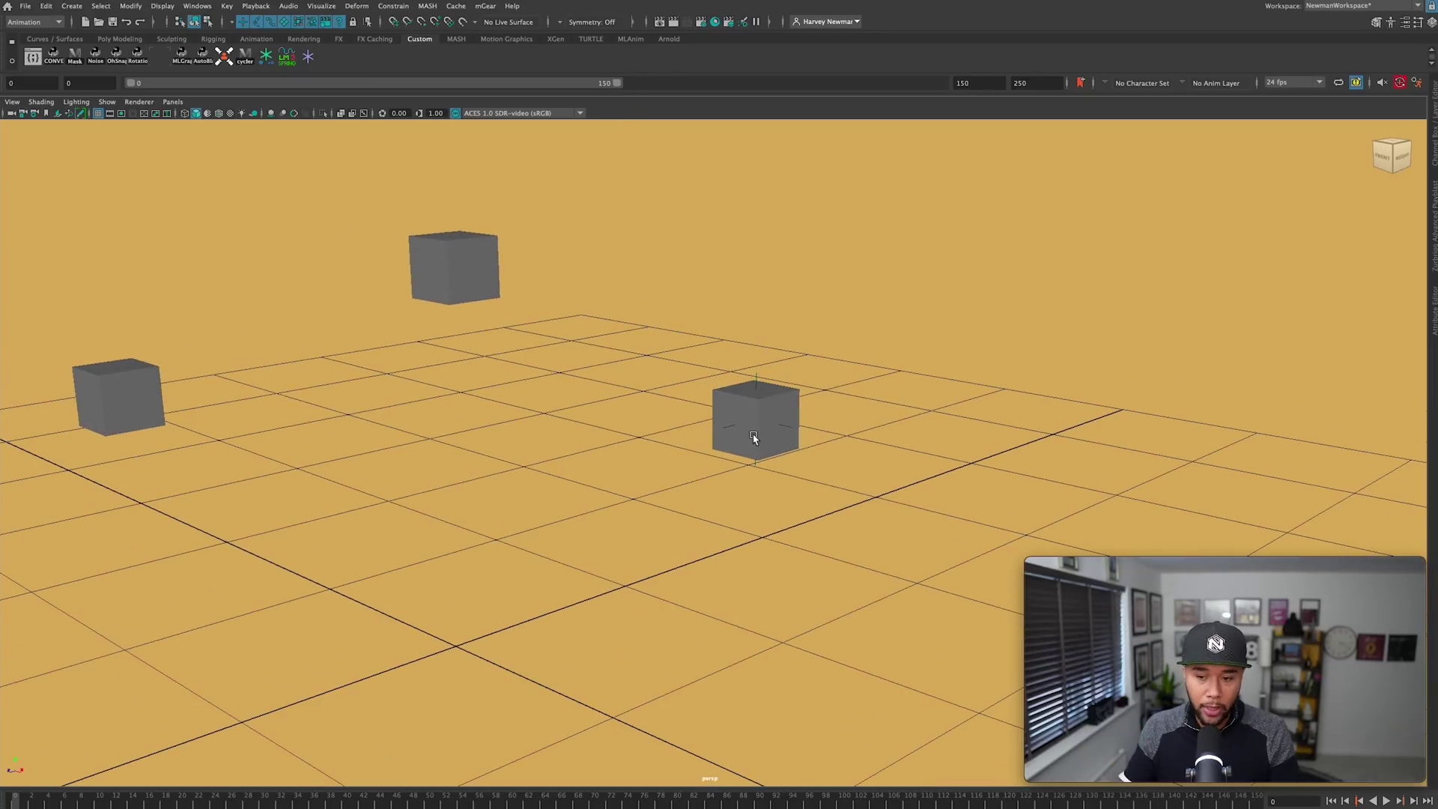
click(761, 389)
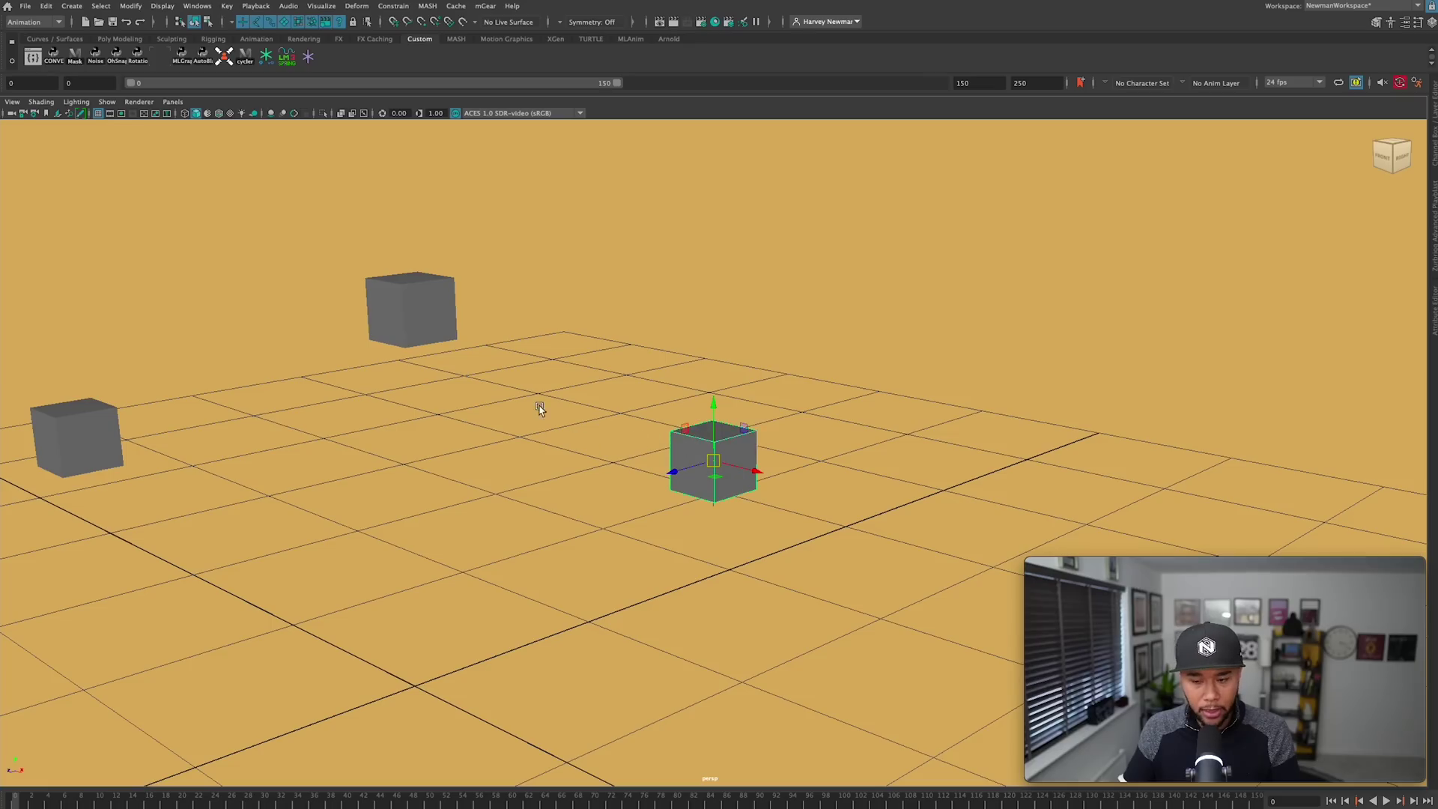
Create a locator at a top corner vertex of the raised rear cube using the locator script
alt+middle_drag(581, 428, 639, 455)
scroll(639, 456, down, 1)
scroll(629, 454, up, 5)
alt+middle_drag(575, 414, 768, 482)
click(633, 390)
alt+drag(727, 425, 914, 525)
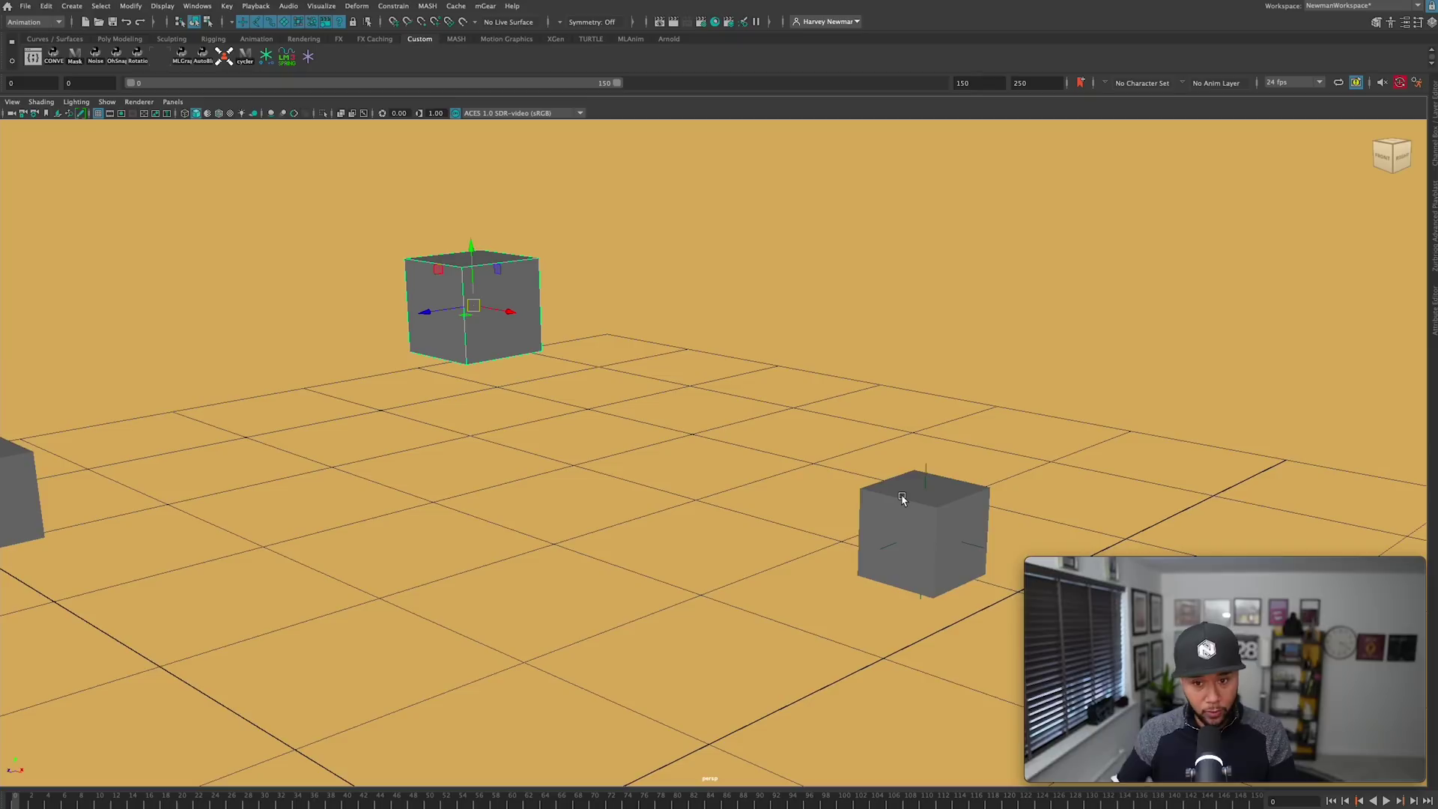
alt+middle_drag(903, 494, 999, 541)
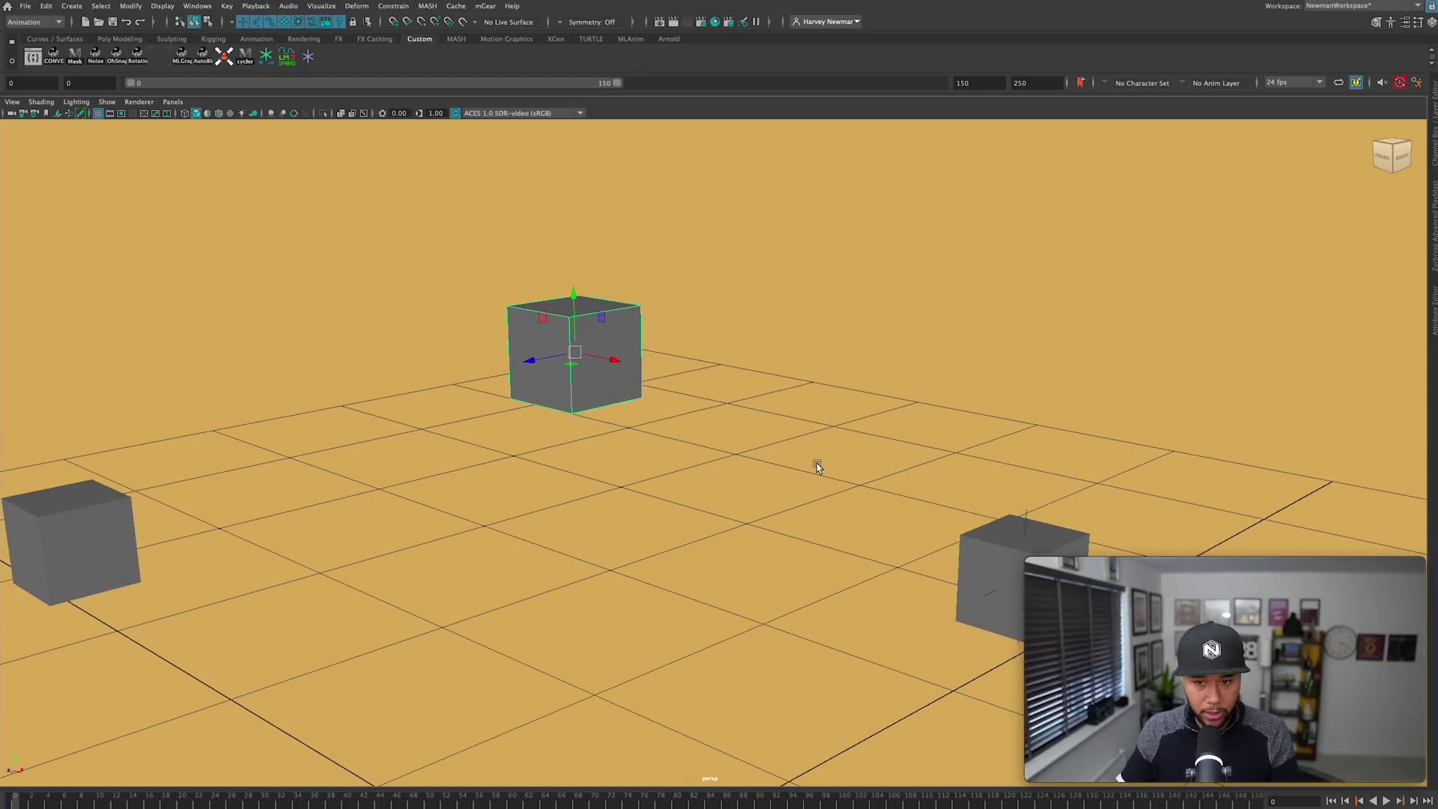
scroll(586, 379, up, 5)
alt+middle_drag(587, 379, 702, 504)
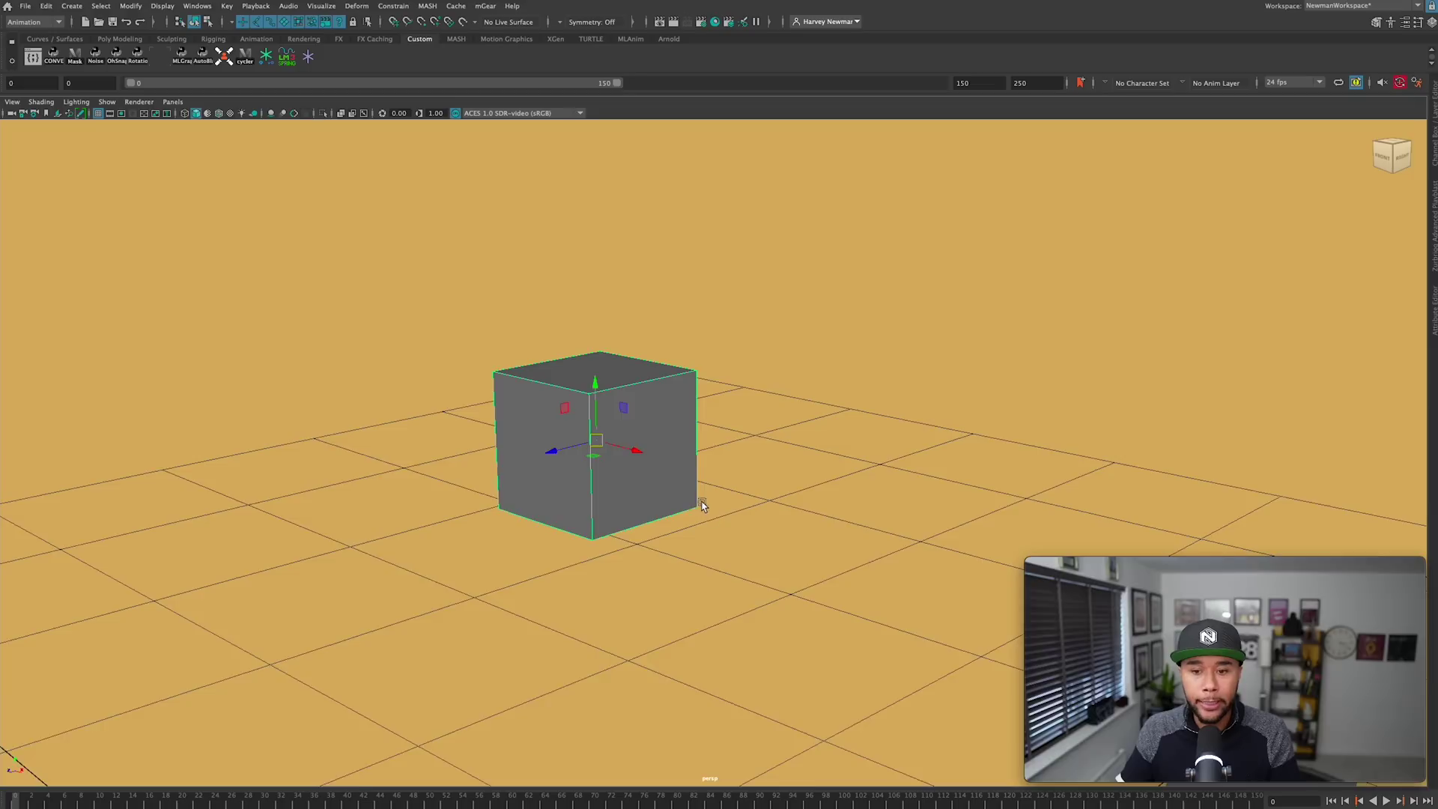
scroll(659, 434, up, 3)
alt+middle_drag(658, 434, 705, 443)
scroll(689, 431, up, 1)
right_drag(560, 368, 500, 370)
alt+drag(639, 430, 607, 487)
click(554, 439)
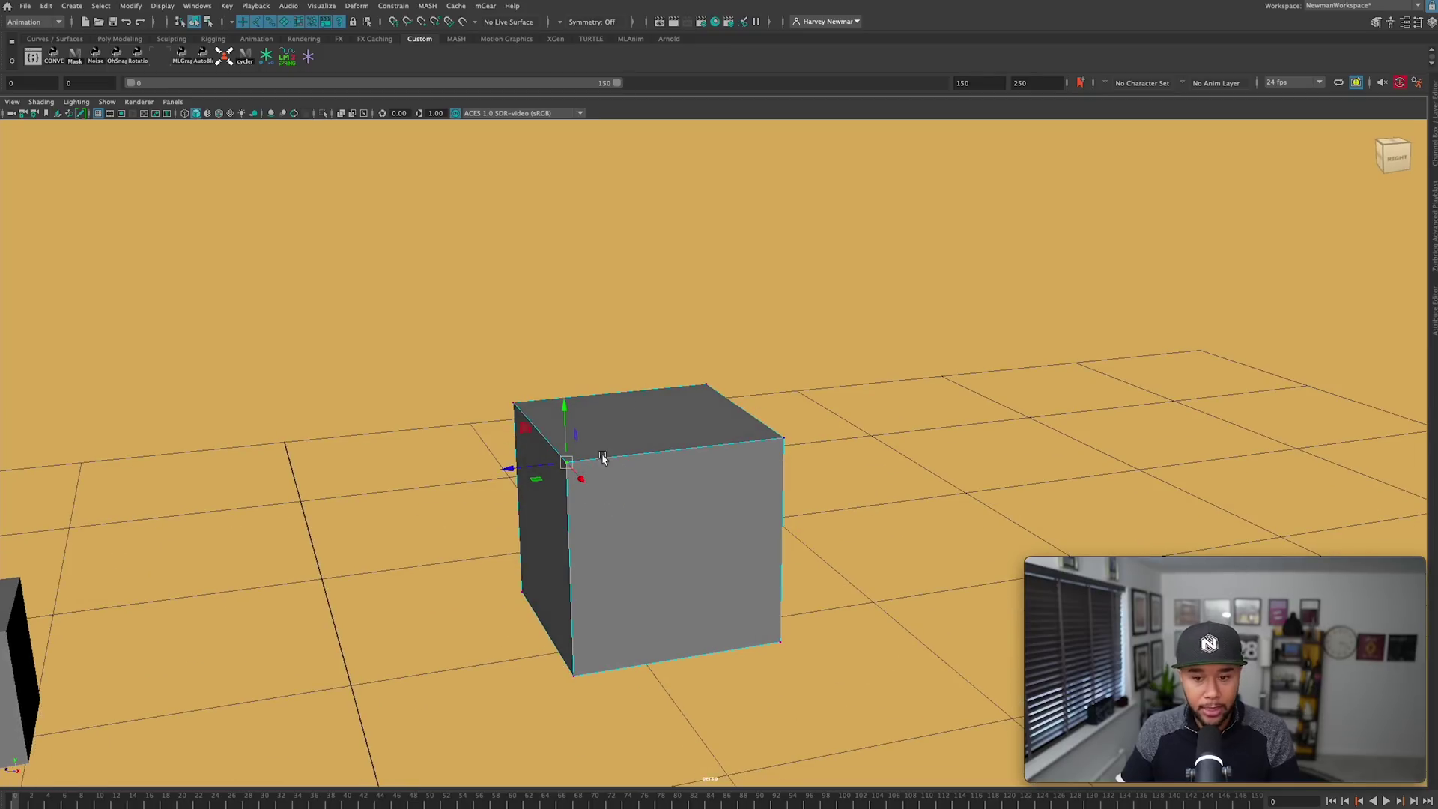
mouse_move(636, 559)
alt+mouse_down()
mouse_move(665, 549)
mouse_move(633, 546)
alt+mouse_up()
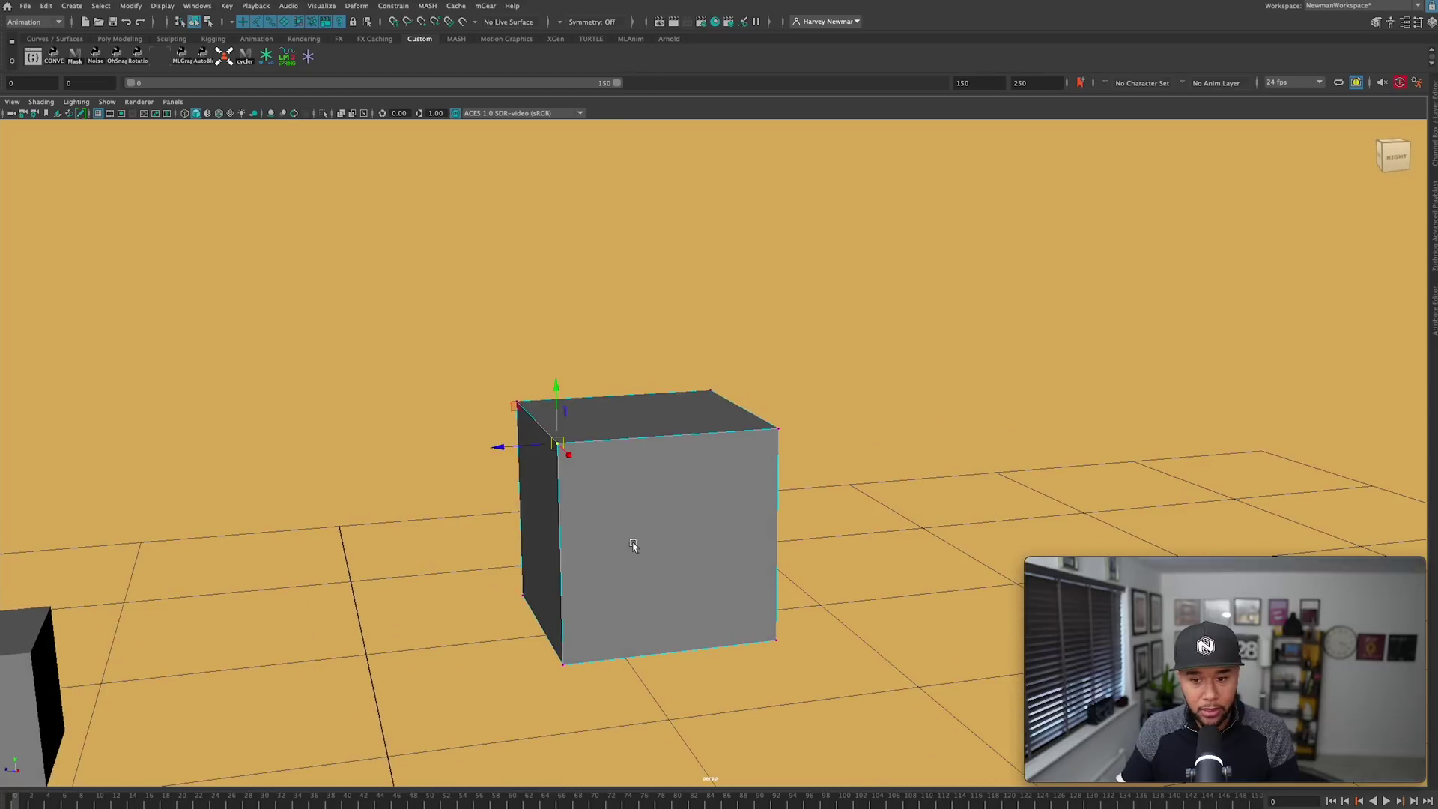
click(265, 57)
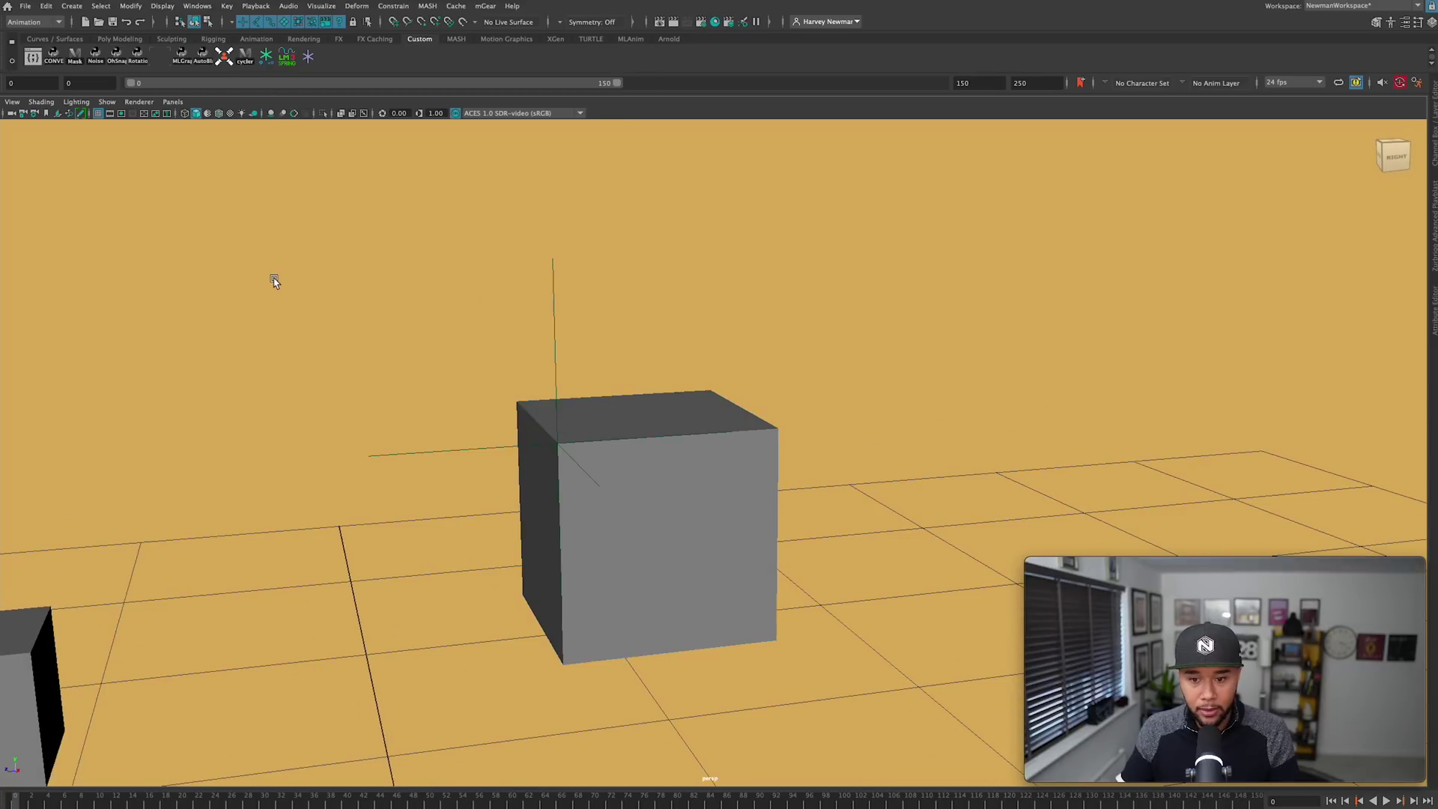
alt+drag(429, 326, 685, 415)
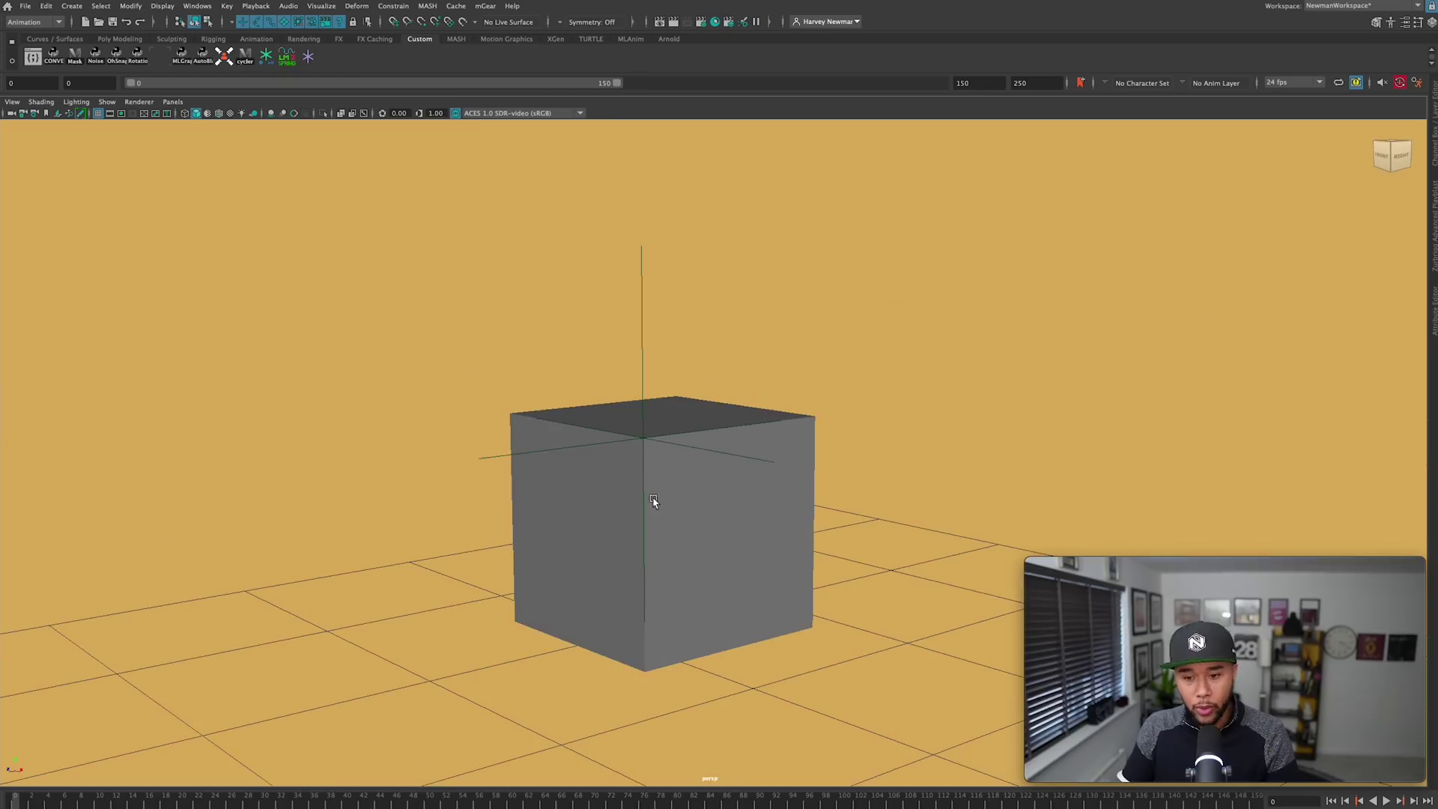
Select two adjacent top corner vertices of the rear cube and create a locator midway between them
alt+drag(654, 500, 648, 534)
click(647, 525)
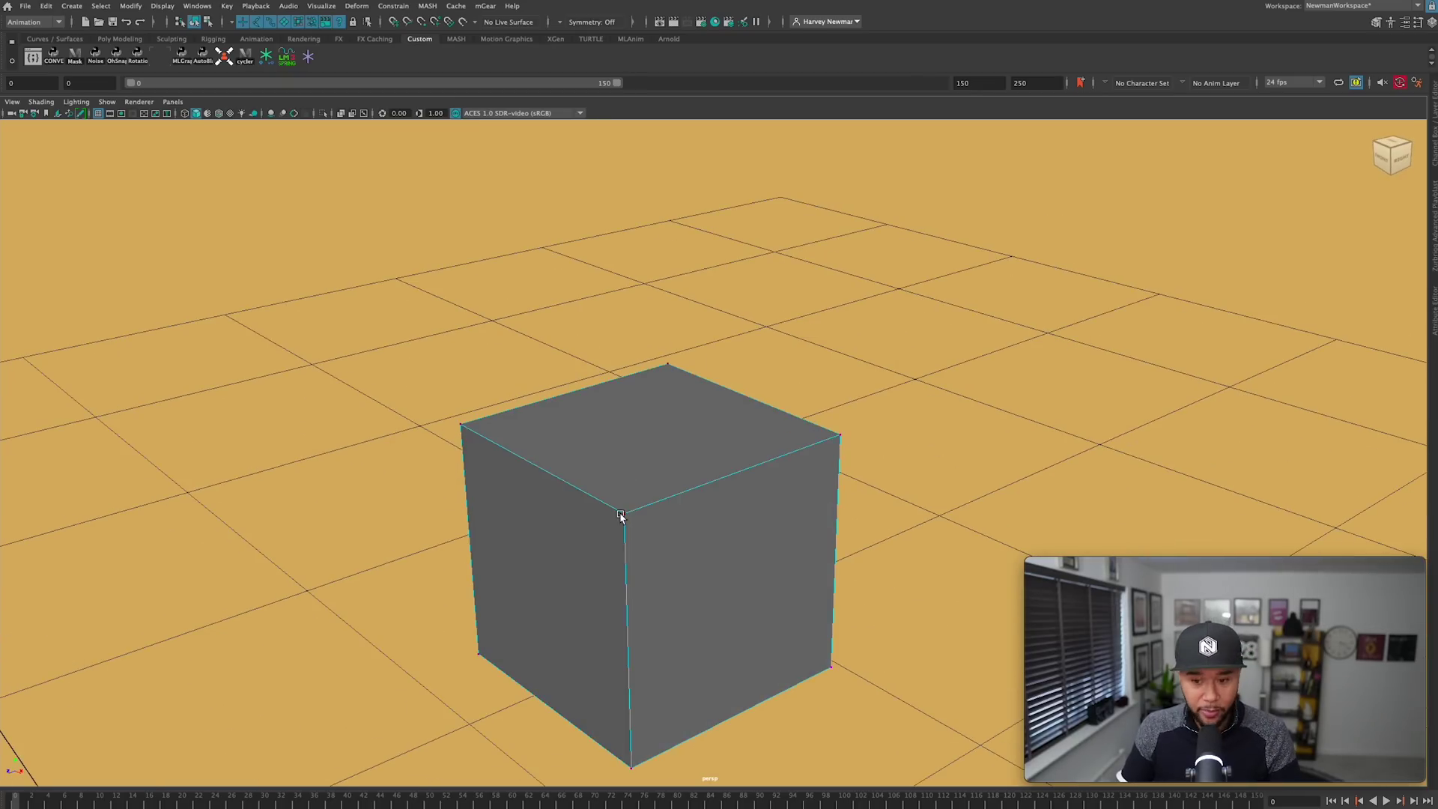
shift+click(461, 424)
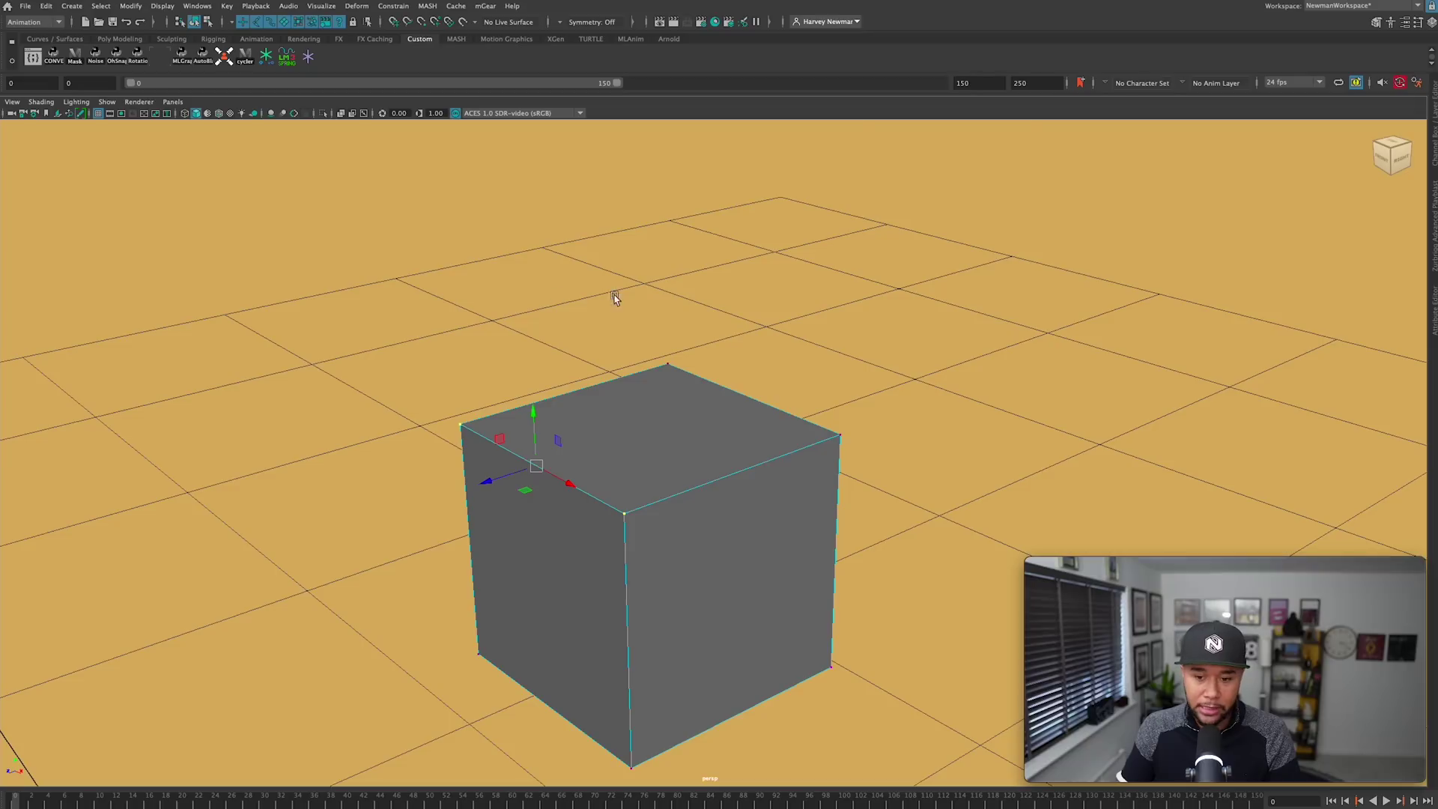
alt+drag(566, 476, 602, 473)
scroll(623, 463, up, 3)
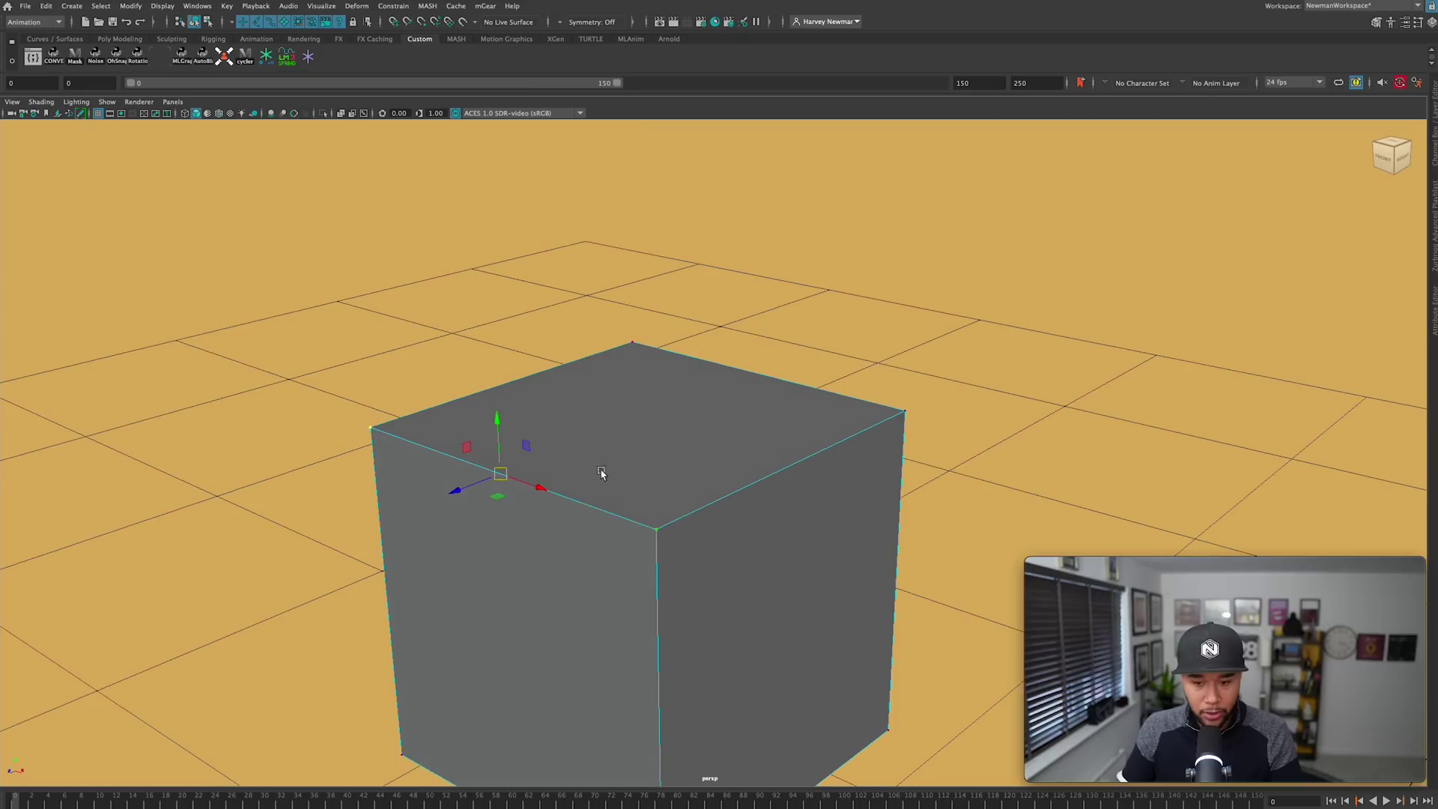
click(267, 59)
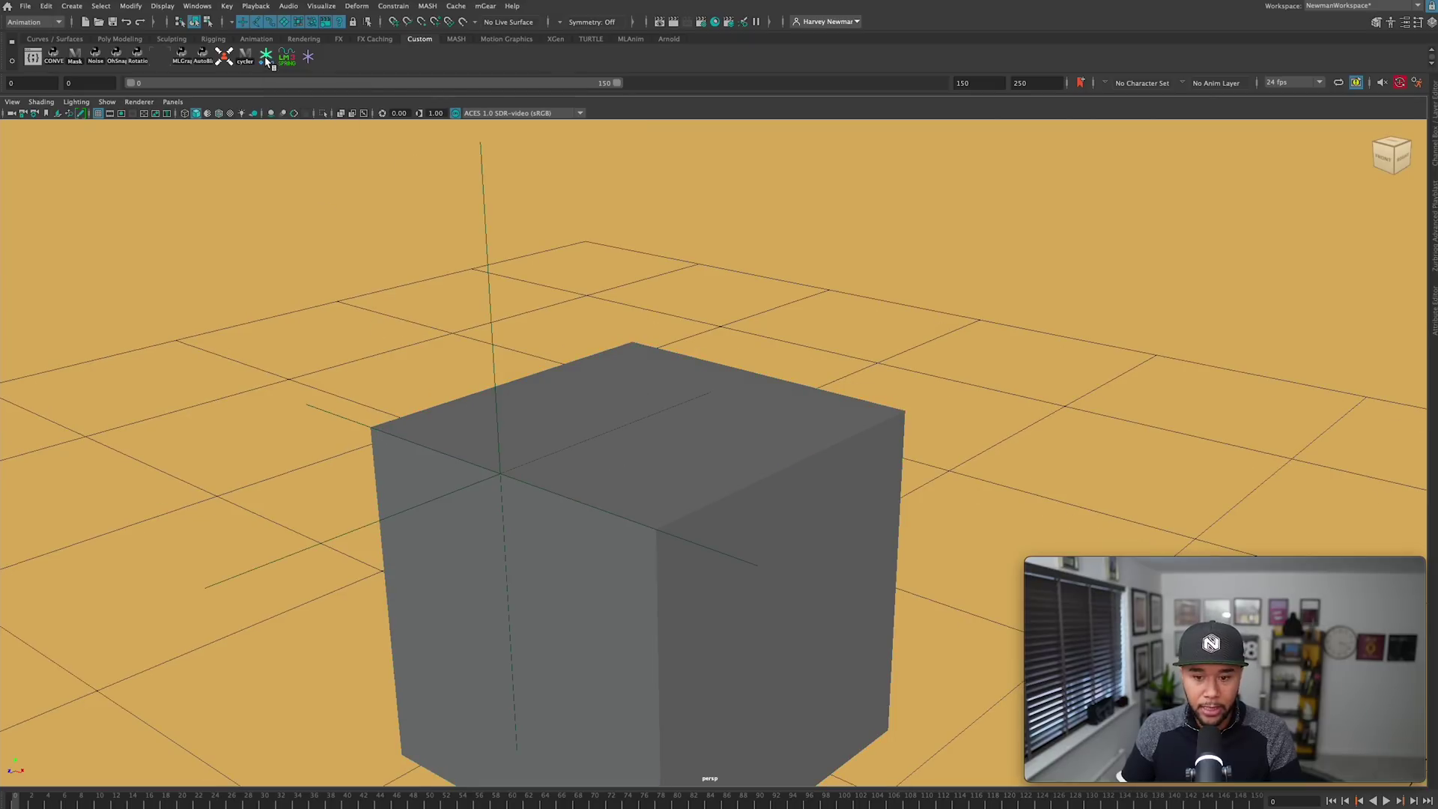
Check the locator's placement on the cube's top edge, then delete that locator
alt+drag(482, 396, 865, 572)
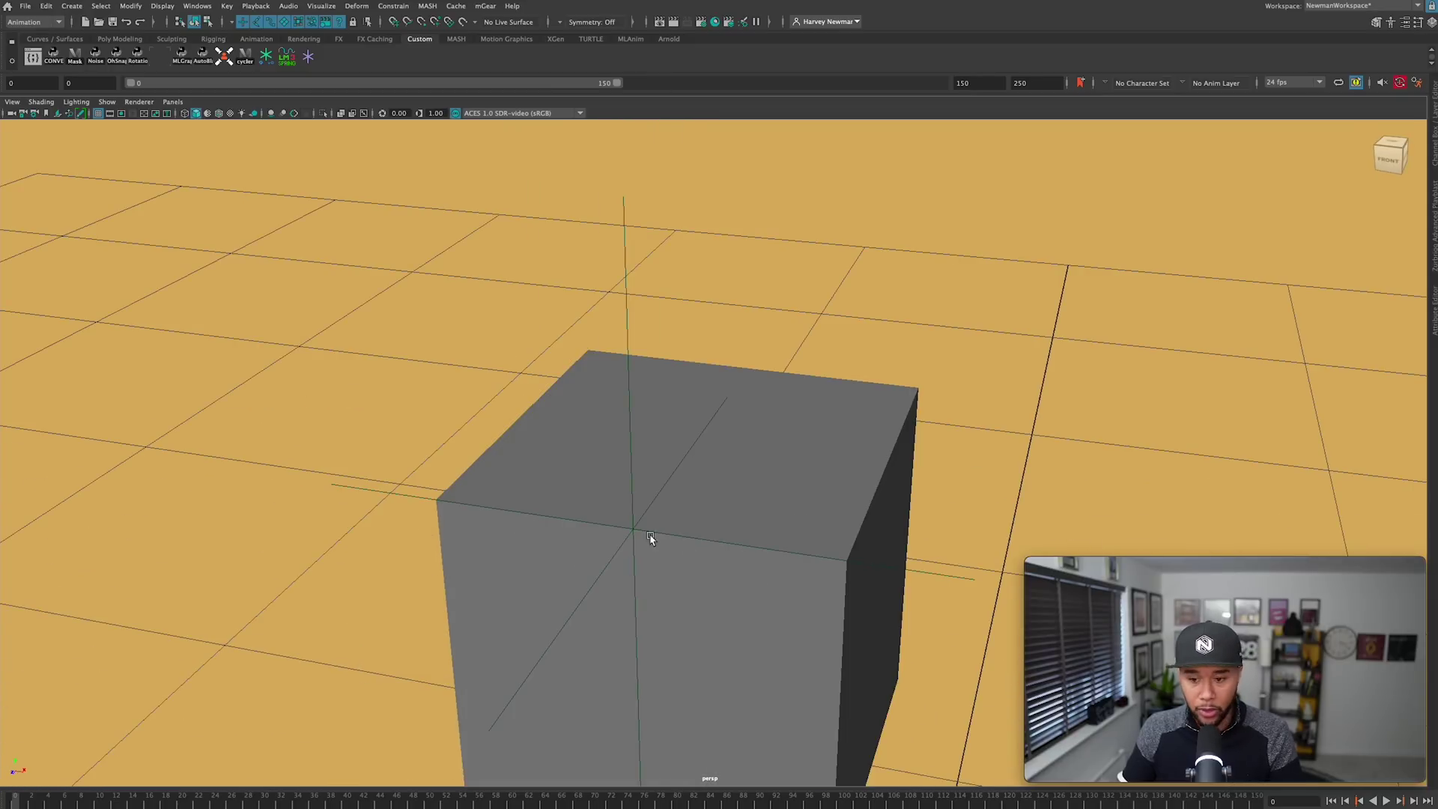
scroll(801, 581, down, 3)
alt+drag(818, 587, 738, 573)
alt+drag(564, 431, 522, 352)
drag(504, 293, 546, 309)
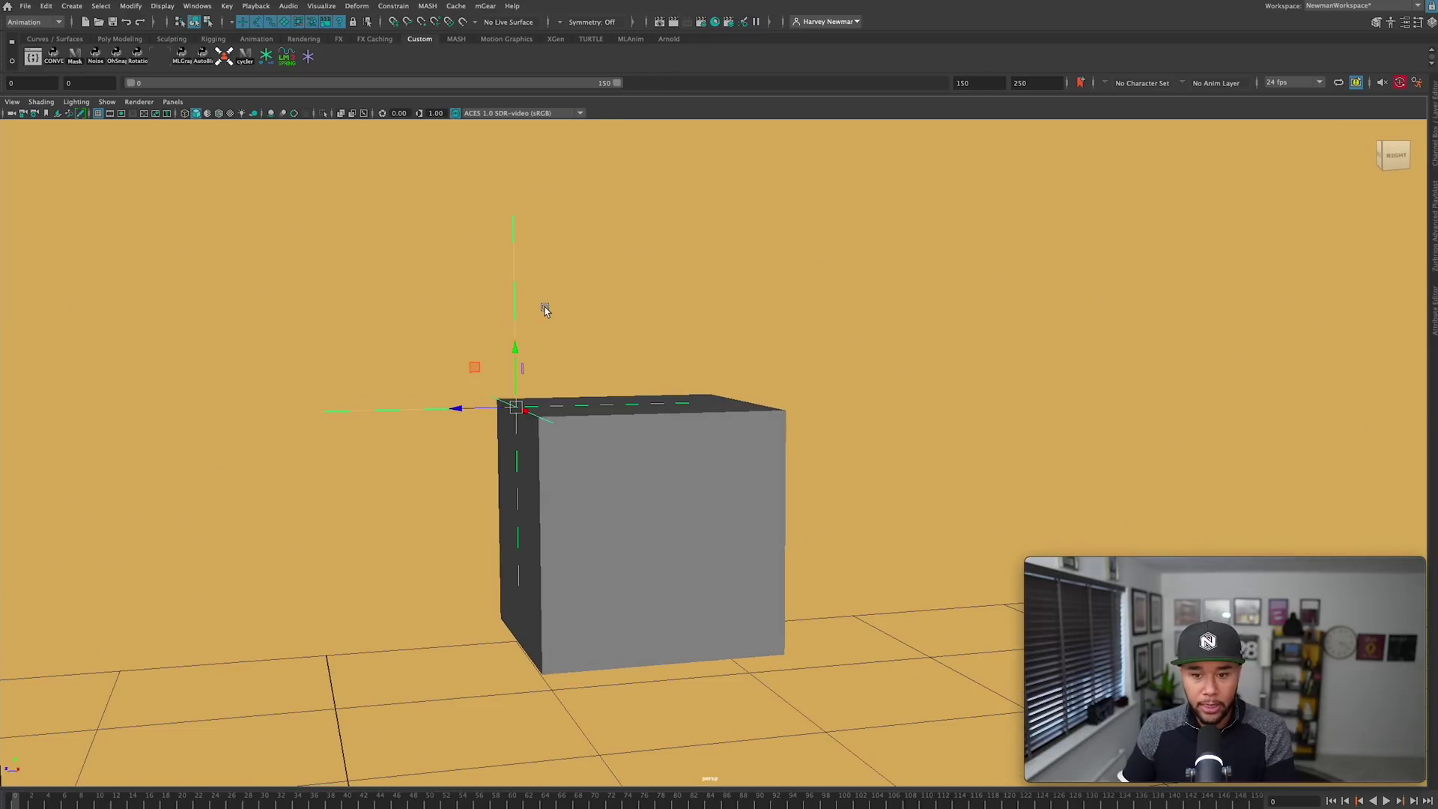
key(Delete)
Select the locator inside the cube nearest the camera, with all three cubes in view
scroll(650, 535, down, 3)
alt+middle_drag(699, 548, 611, 458)
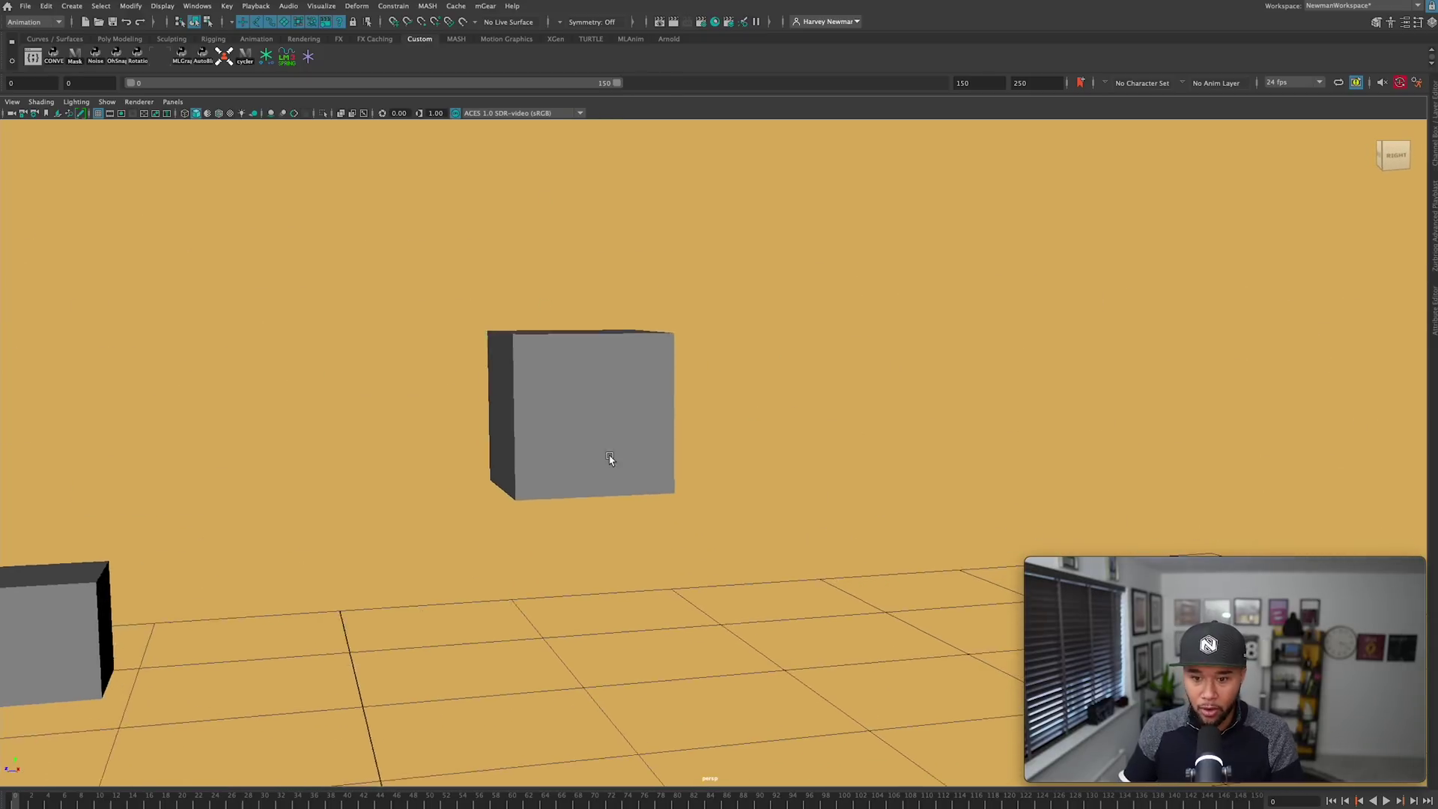
scroll(564, 422, down, 3)
alt+middle_drag(702, 500, 517, 439)
scroll(517, 440, down, 3)
alt+drag(517, 440, 614, 499)
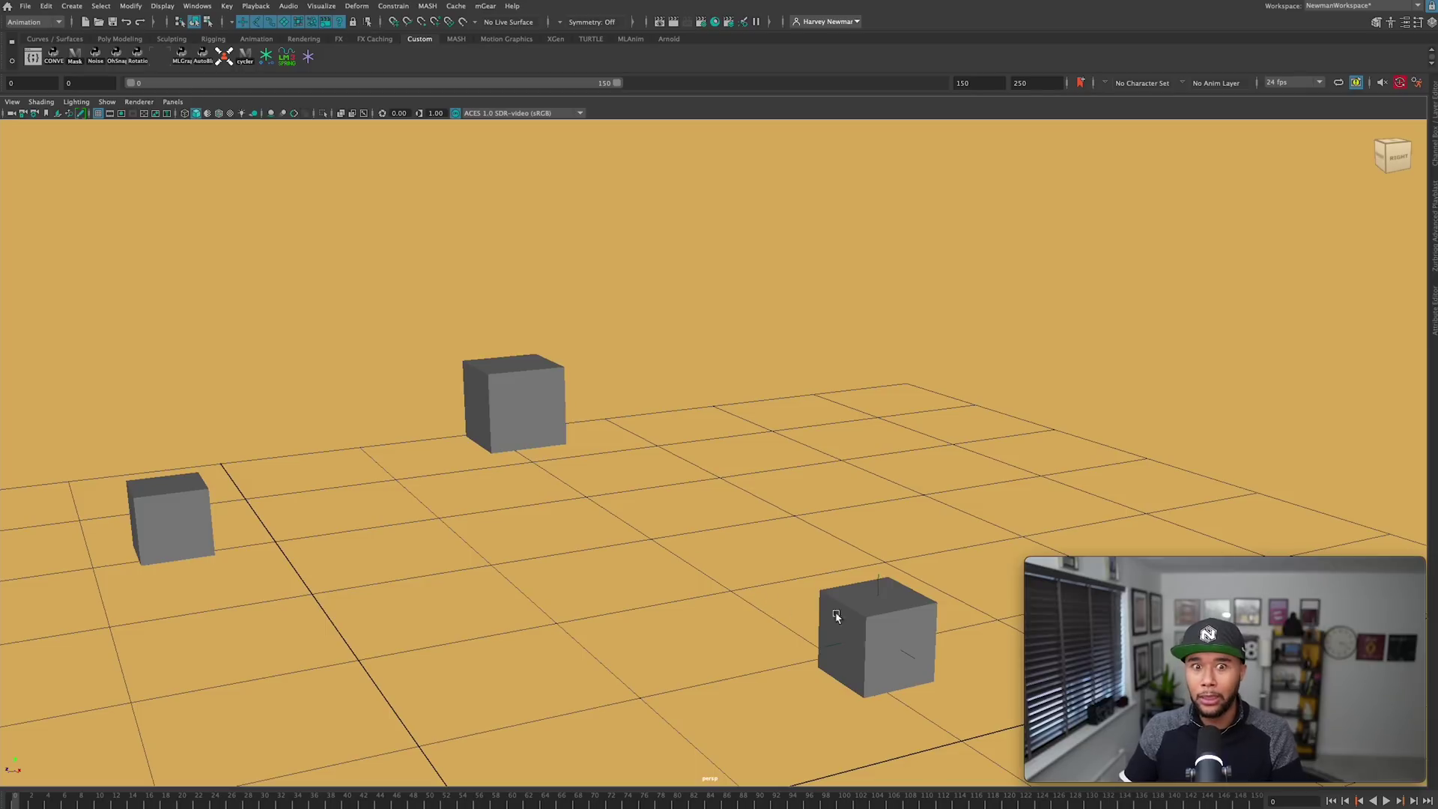
click(875, 584)
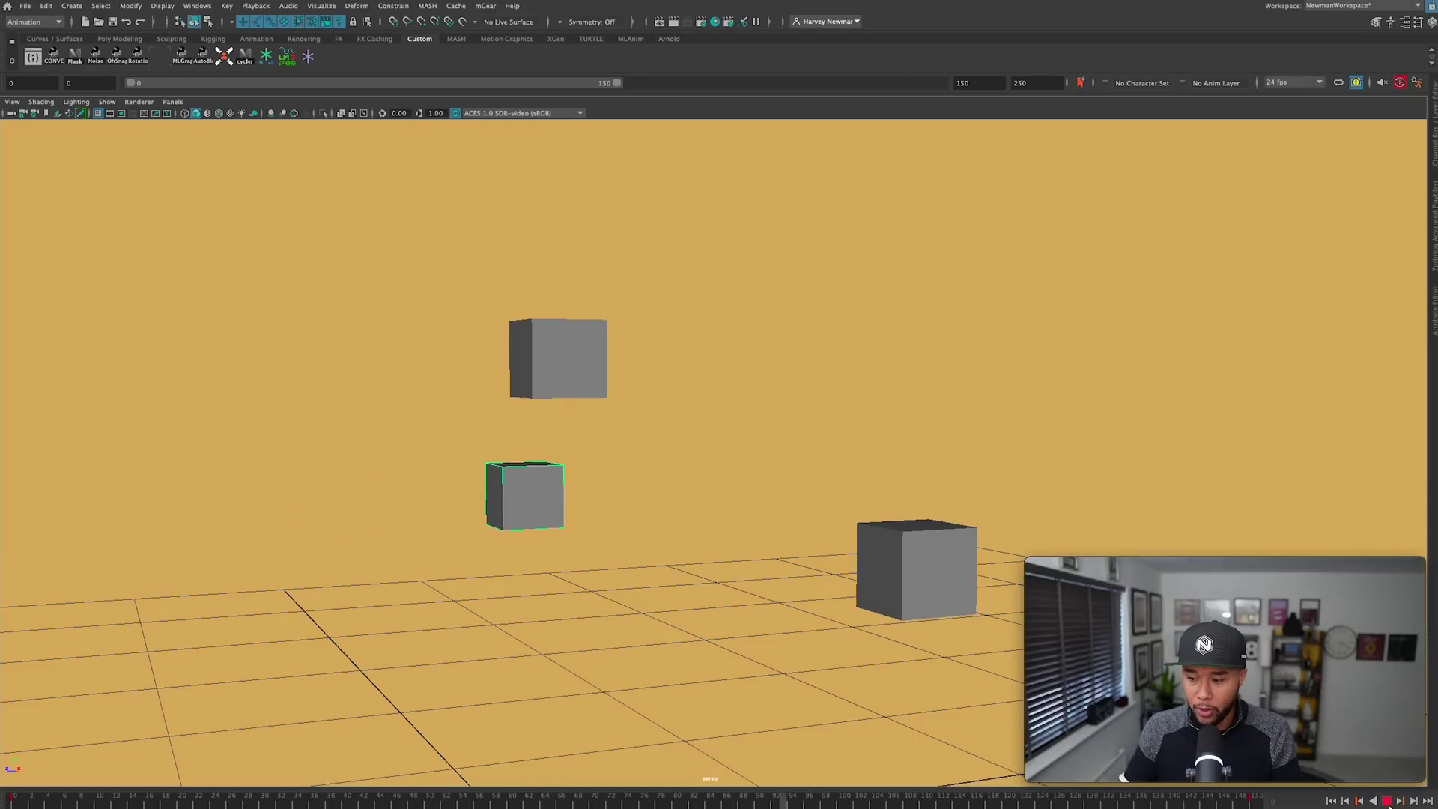
Stop the playback, return to the first frame and replay the animated cube's movement
key(alt+v)
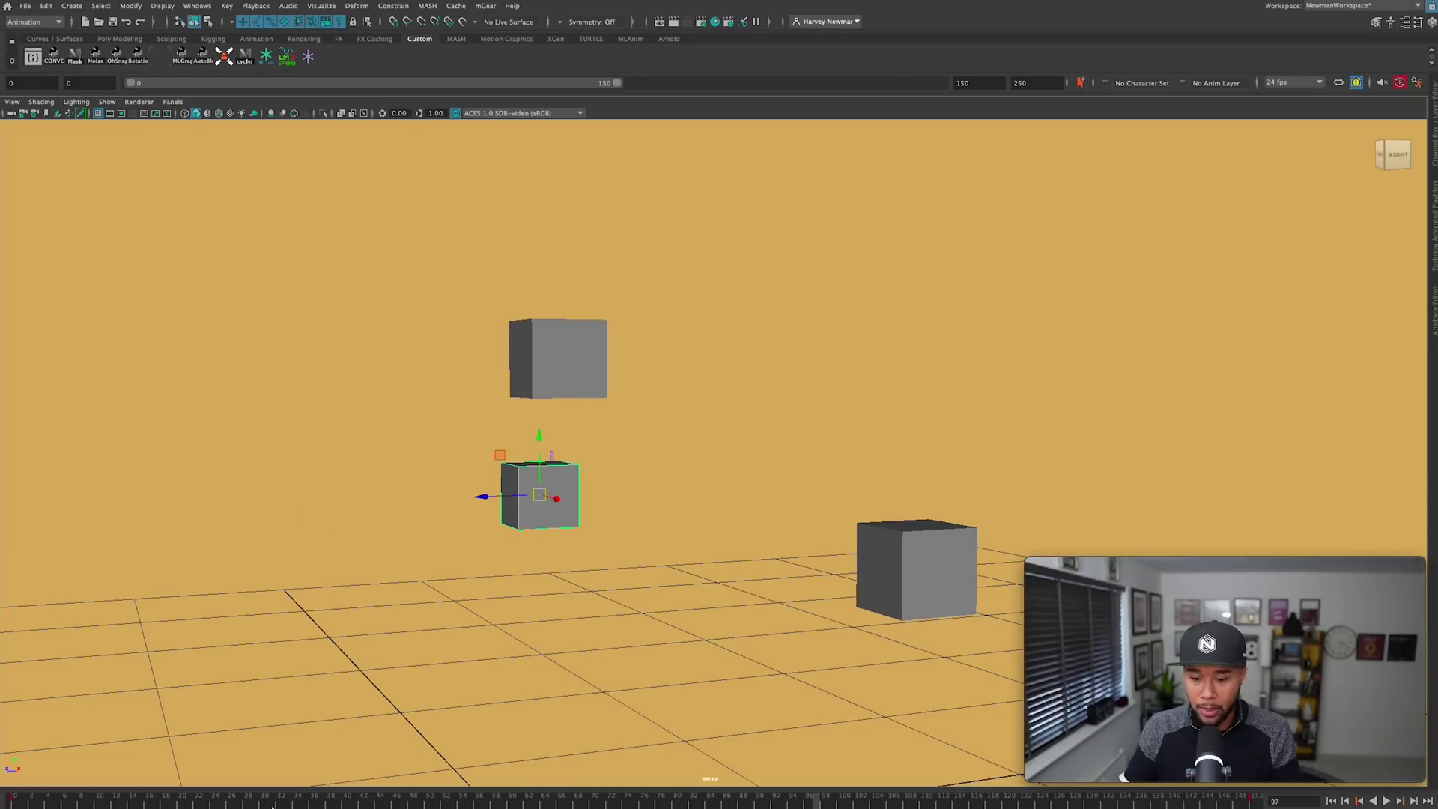
key(alt+shift+v)
key(alt+v)
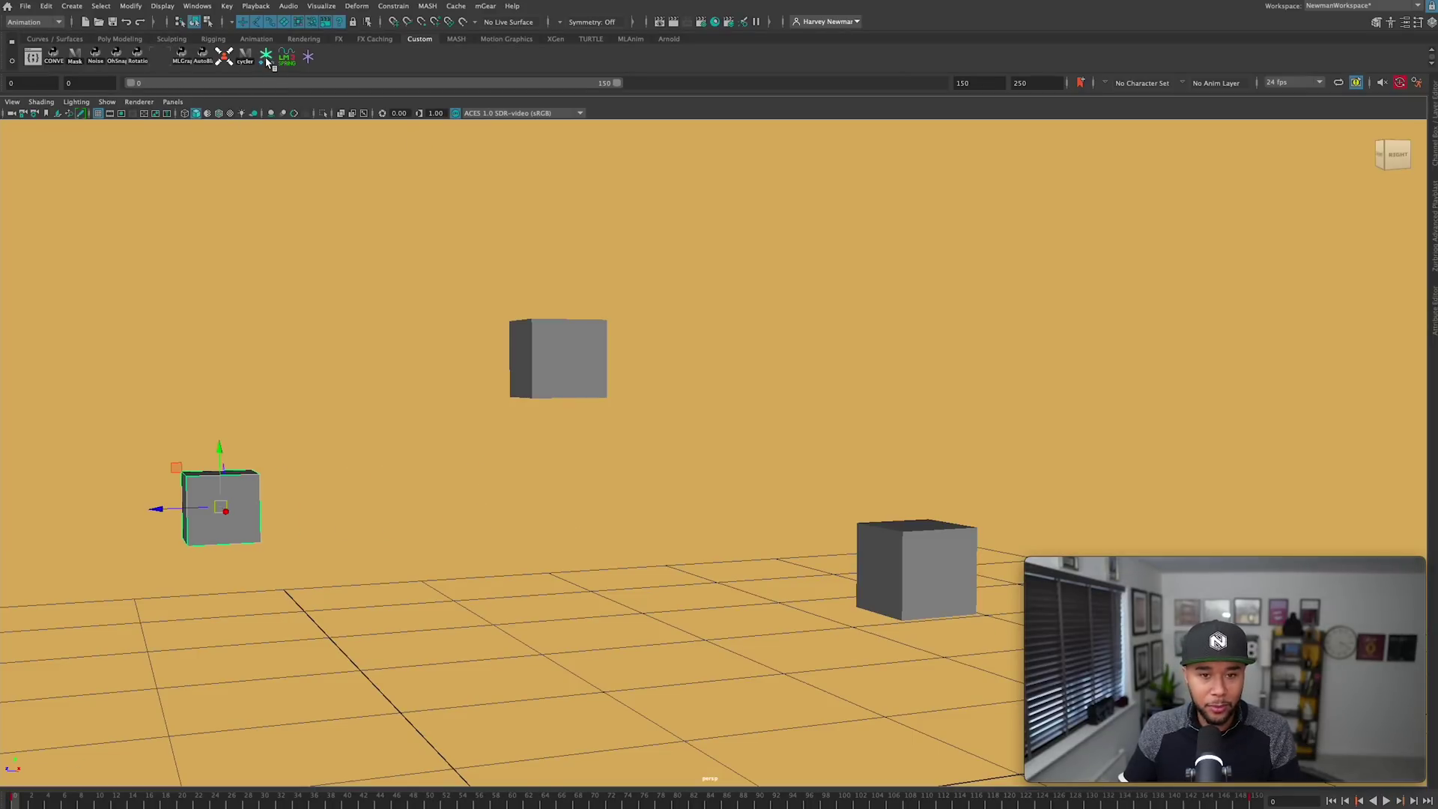
Create a locator on the animated cube at its starting position, scrub through the animation, and undo the creation
click(267, 59)
drag(29, 798, 232, 797)
drag(232, 797, 576, 786)
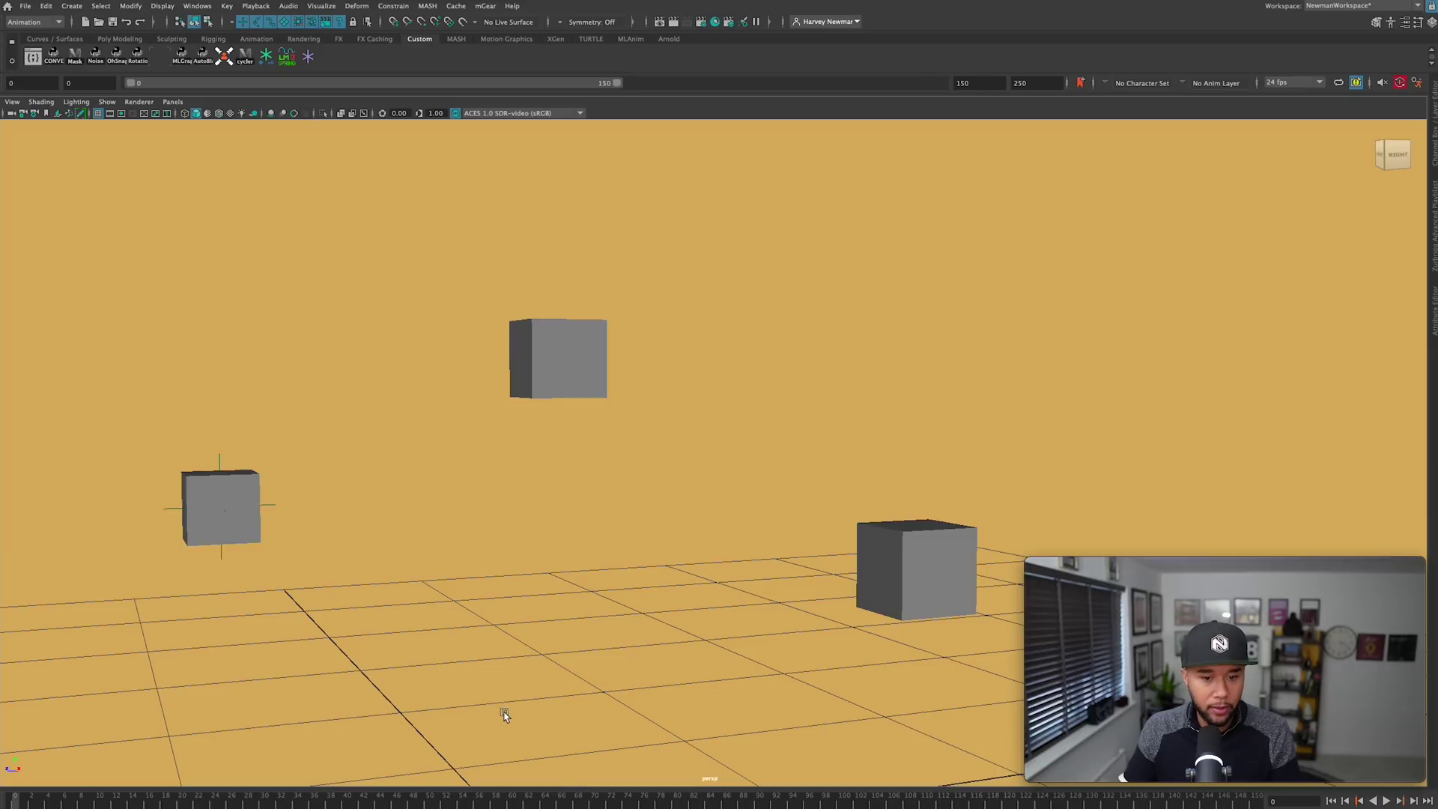
key(ctrl+z)
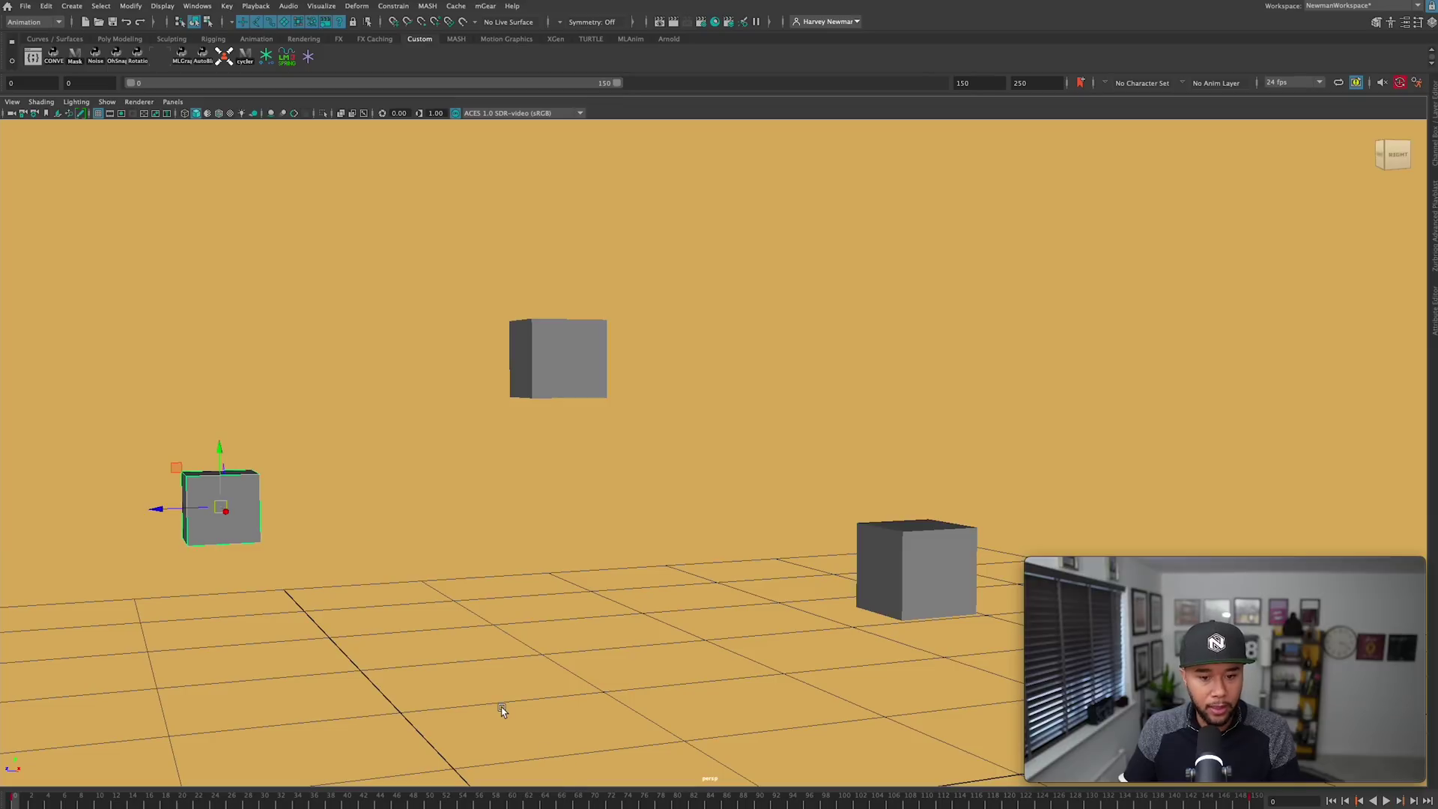
Run the locator script again on the animated cube at the start frame and scrub the timeline to compare motion
click(270, 64)
drag(15, 797, 1048, 801)
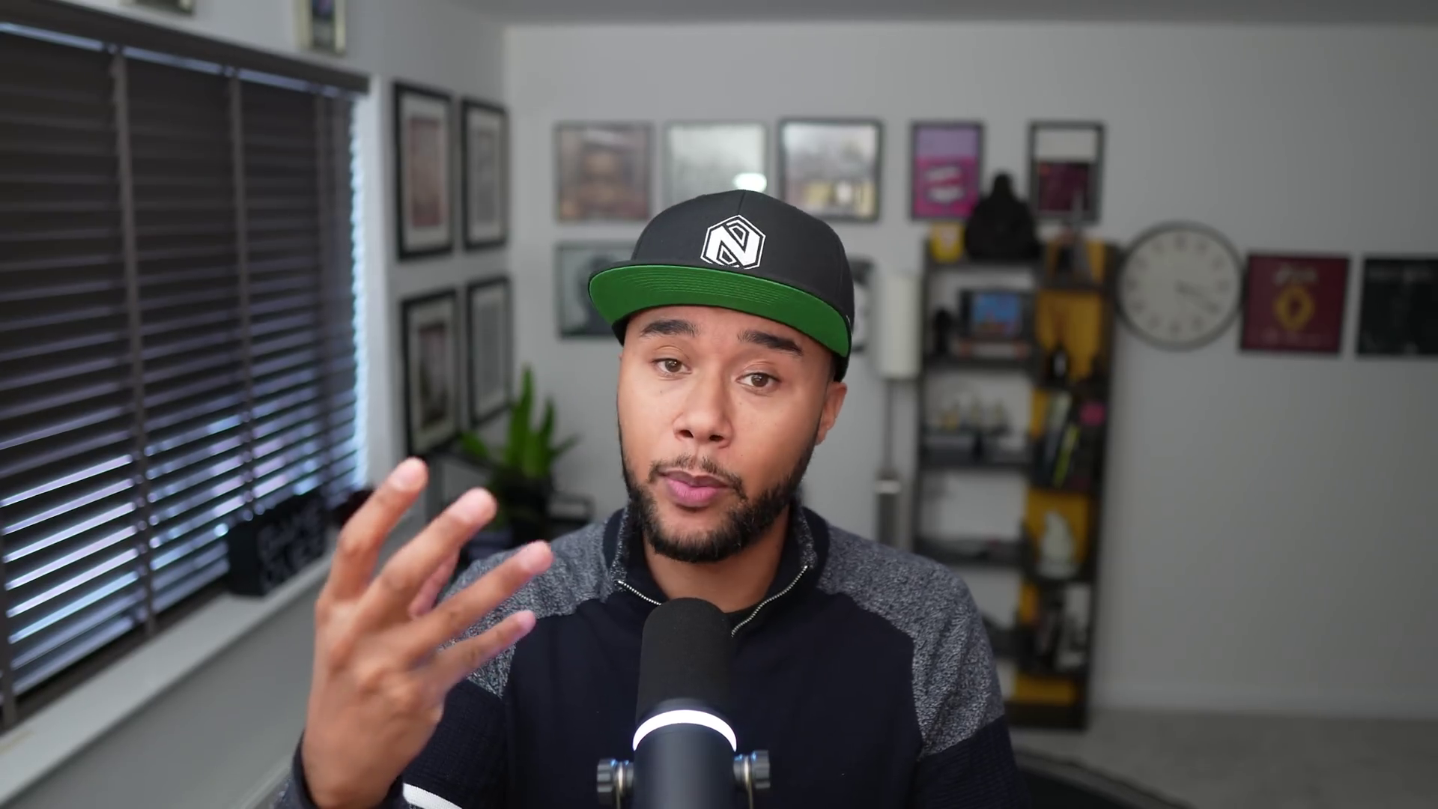